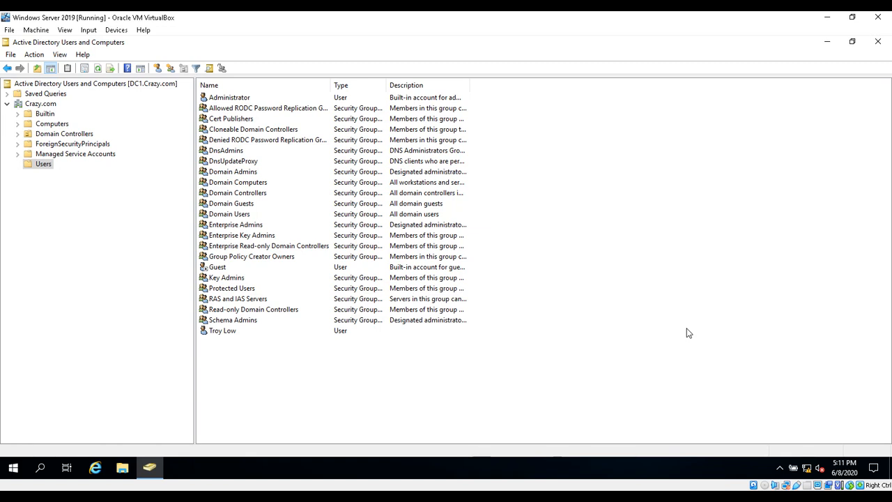
Widen the Name and Type columns and check the test user's Member Of groups
left_click_drag(332, 82, 401, 81)
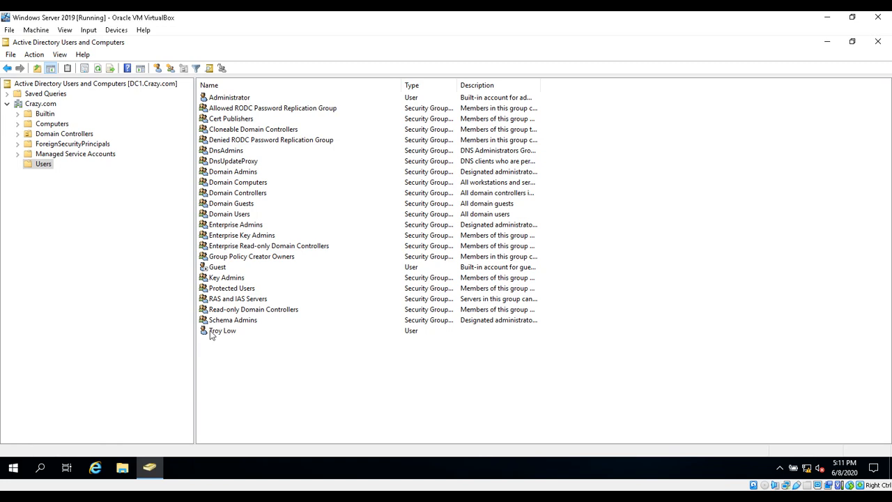
left_click(235, 334)
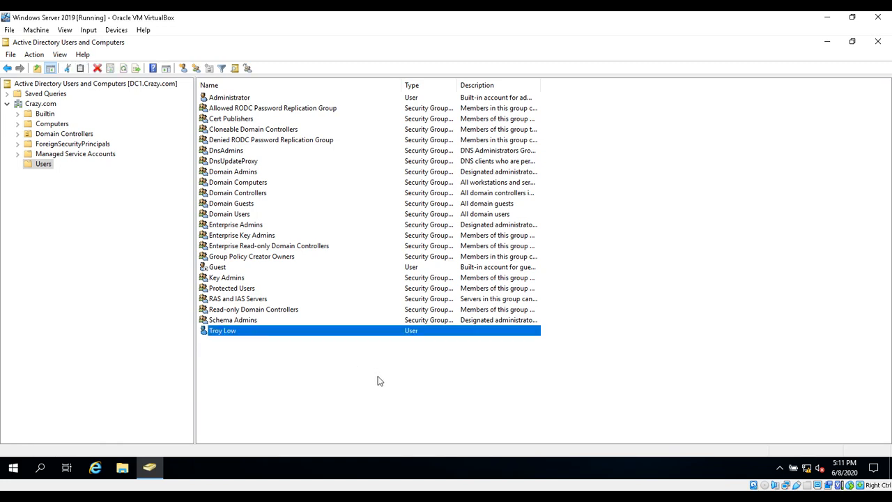
double_click(262, 330)
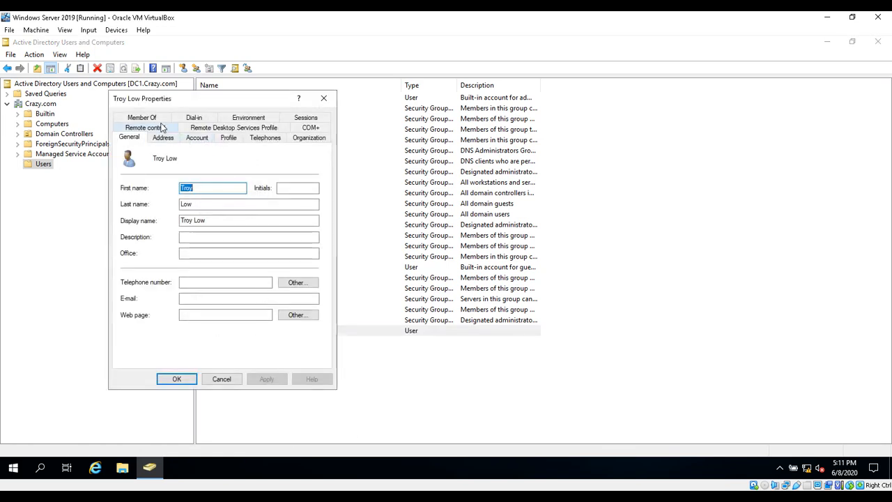
left_click(153, 117)
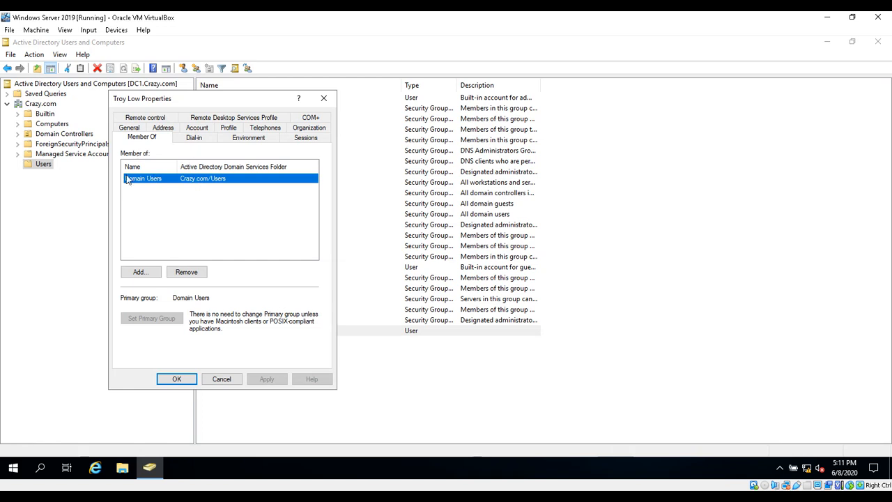
left_click(329, 101)
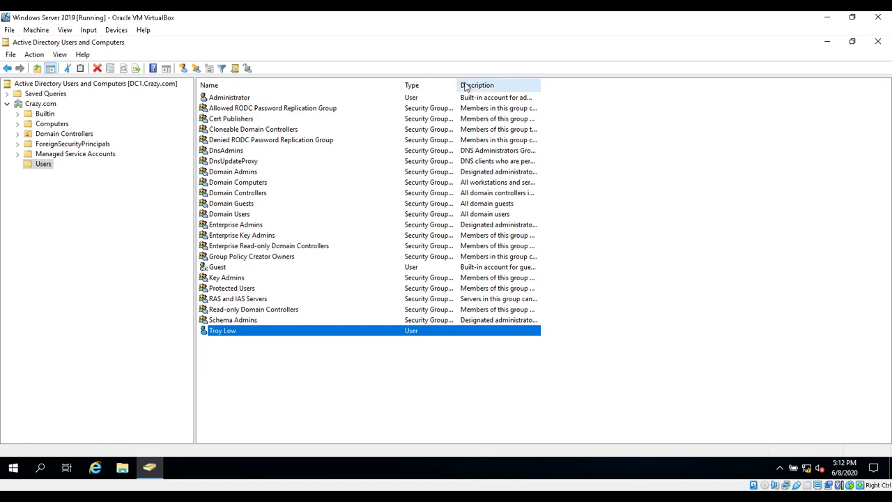
left_click_drag(456, 86, 544, 88)
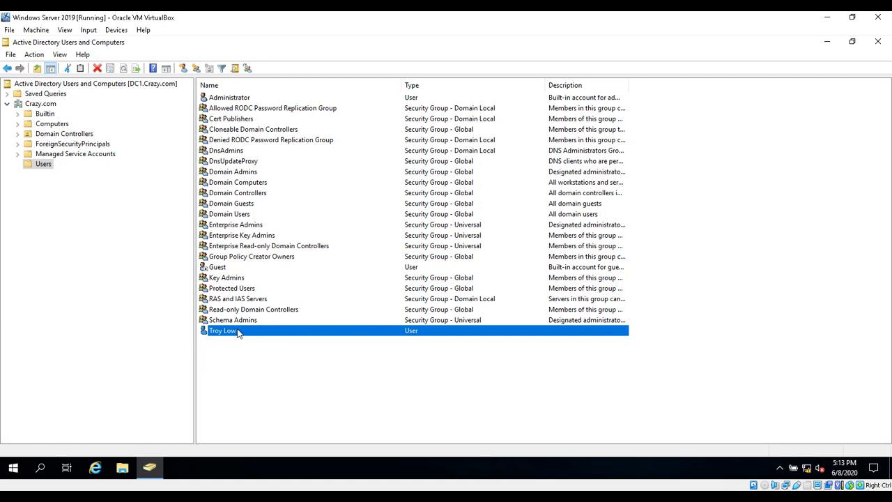
Start the Delegation of Control Wizard on the Computers container, past the welcome page
left_click(50, 125)
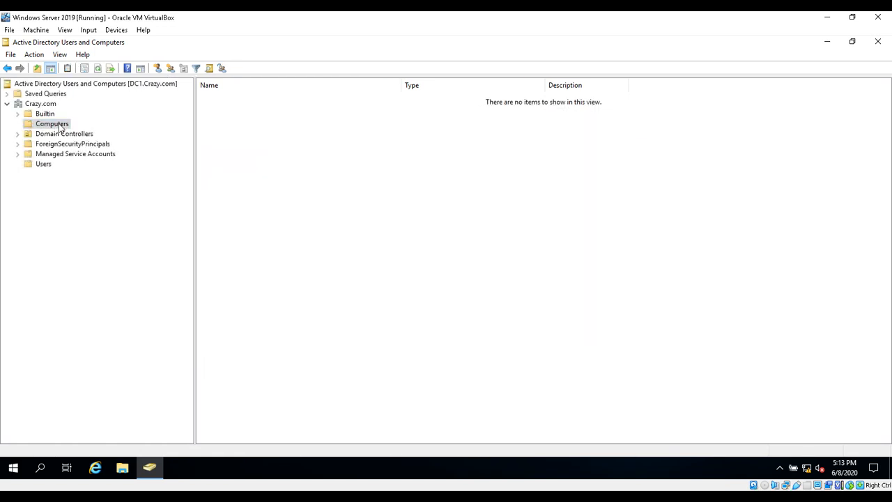
right_click(61, 127)
left_click(106, 136)
left_click_drag(173, 47, 483, 144)
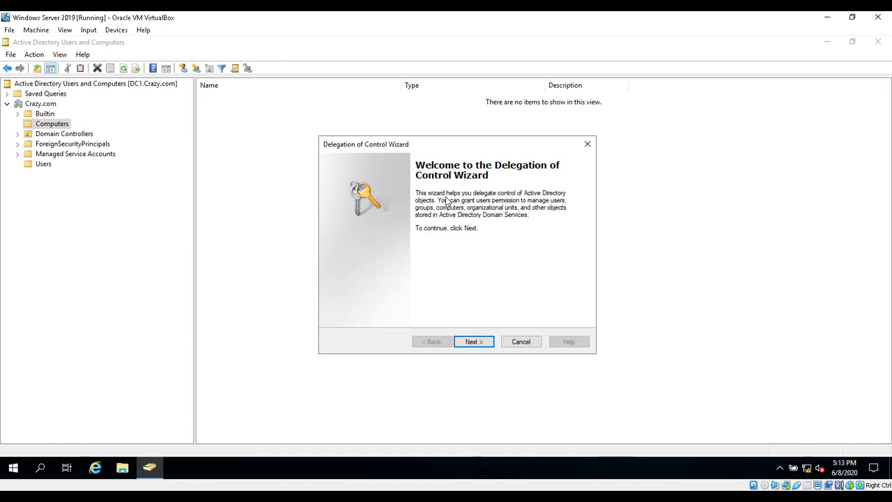
left_click(478, 344)
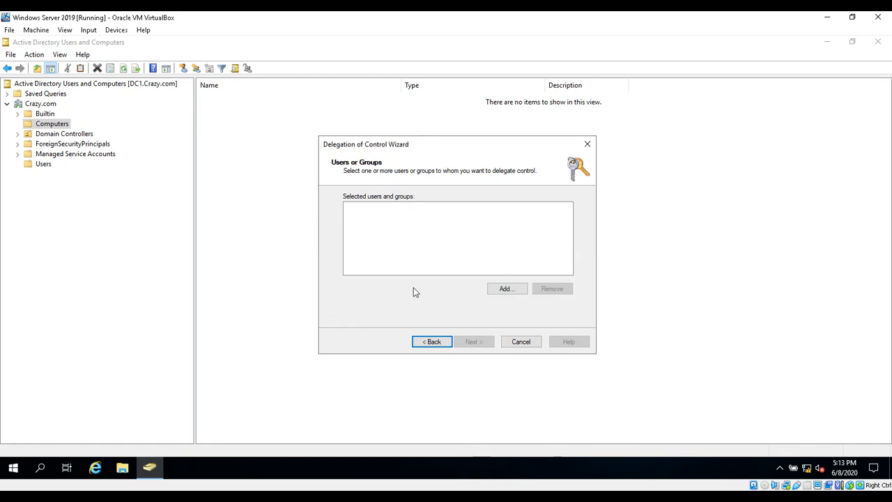
Add the test user as the delegate via Check Names and continue to Tasks to Delegate
left_click(511, 290)
type("troy")
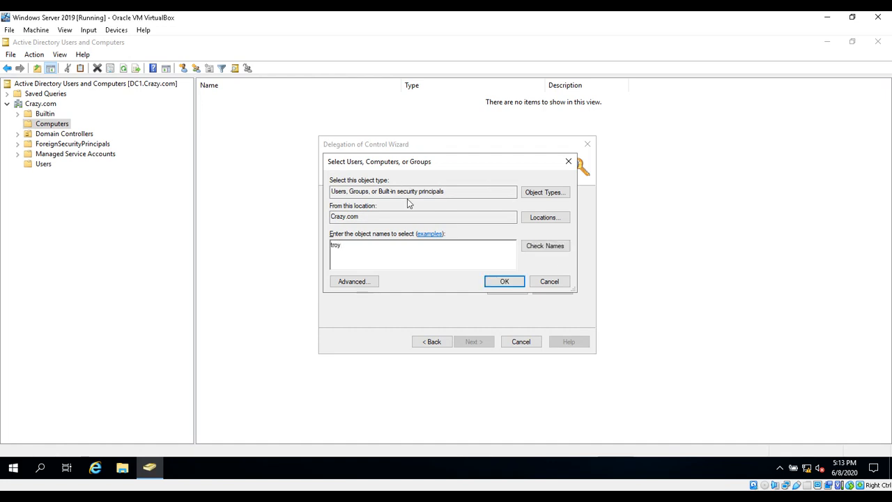
left_click(559, 253)
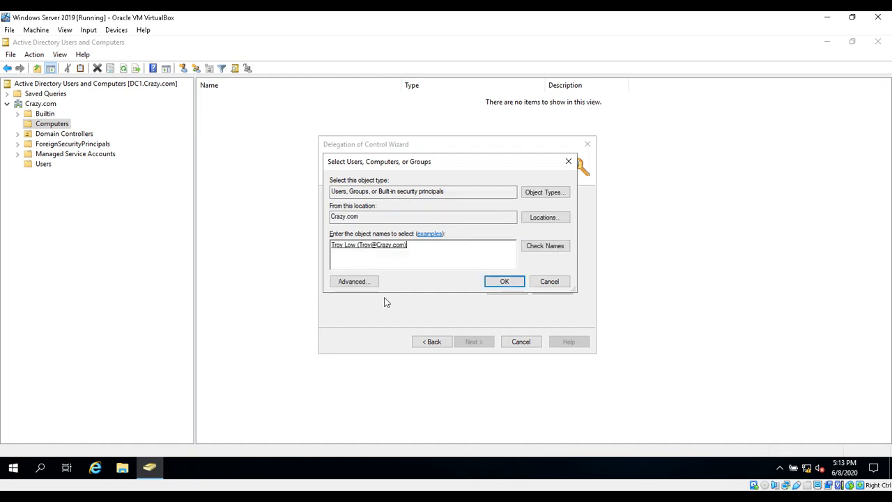
left_click(504, 281)
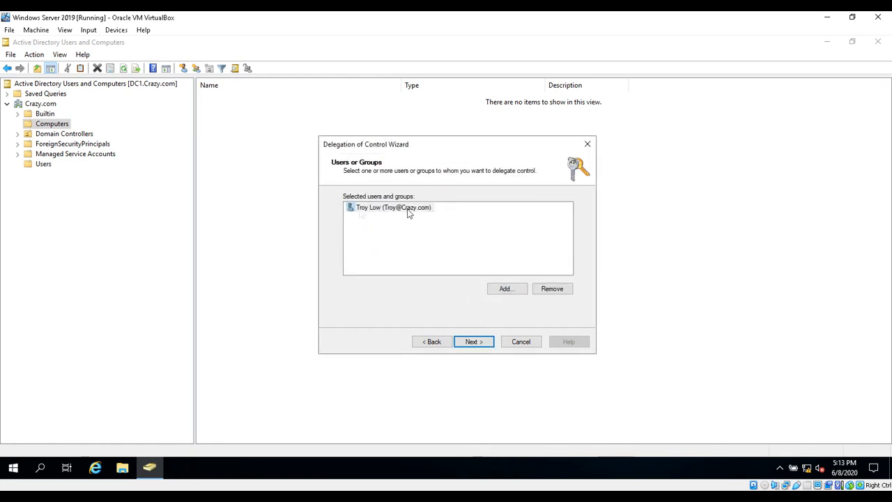
left_click(480, 344)
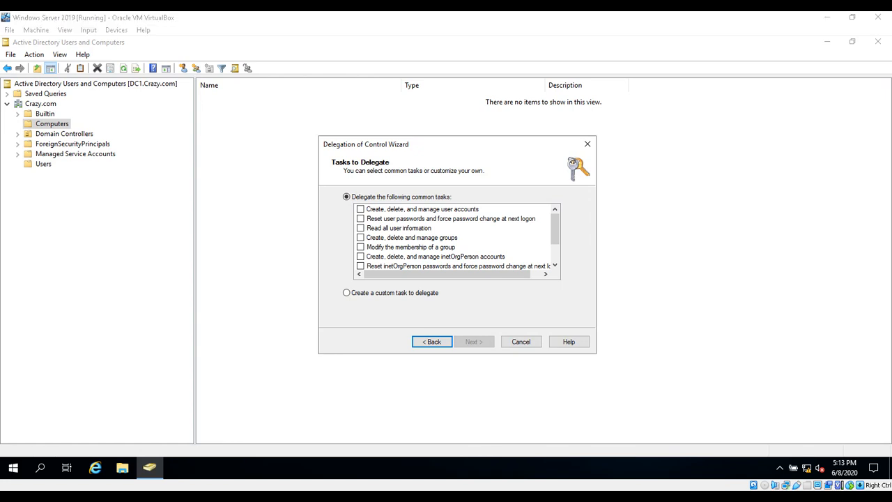
Define a custom task limited to creating Computer objects in this folder
left_click(348, 294)
left_click(485, 347)
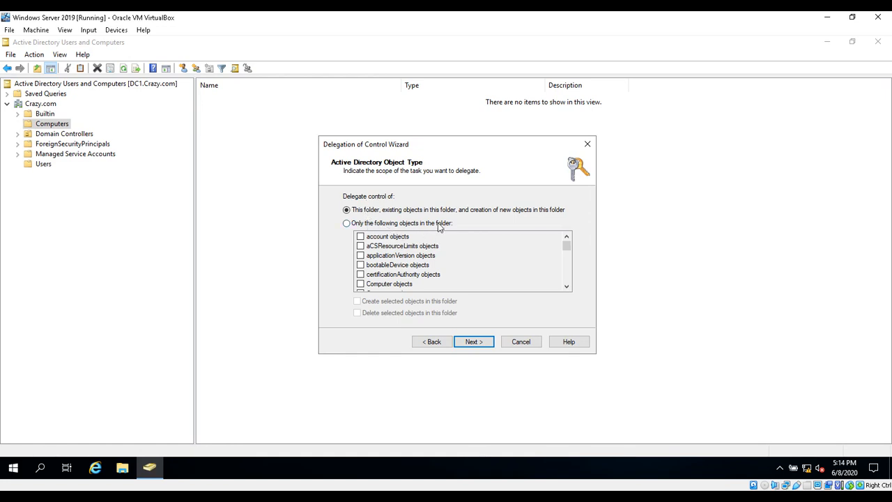
left_click(352, 226)
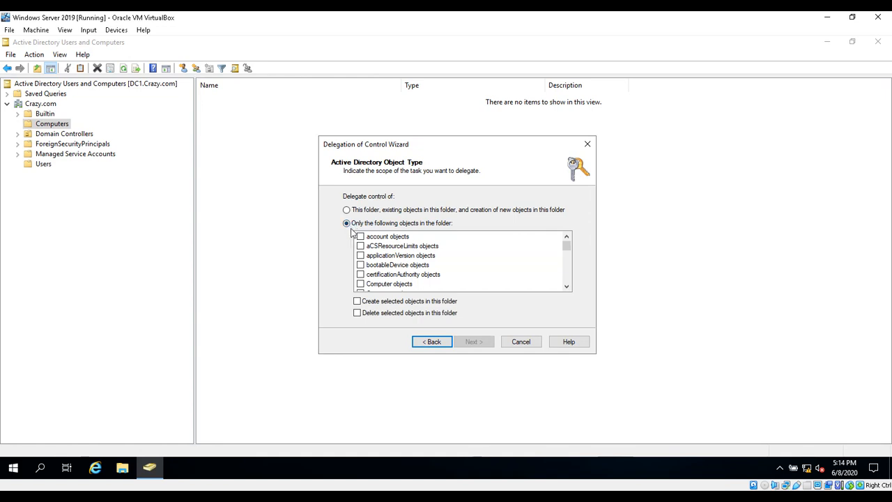
left_click(362, 285)
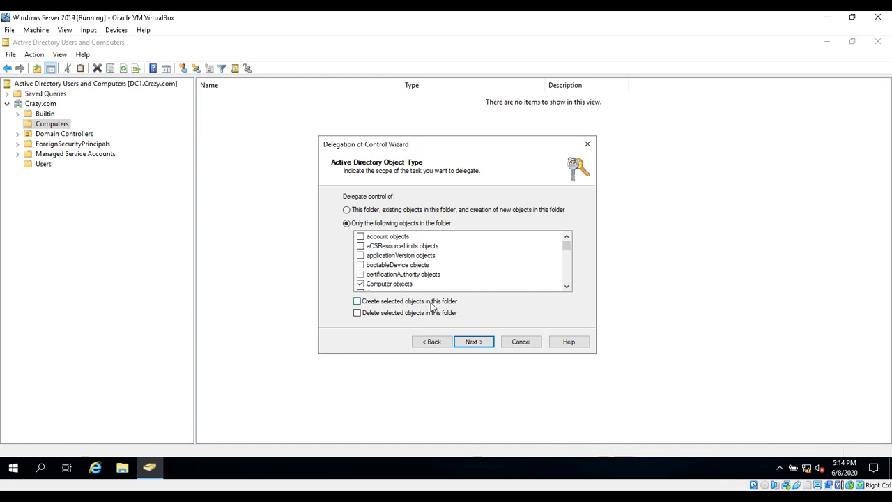
left_click(356, 301)
left_click(476, 341)
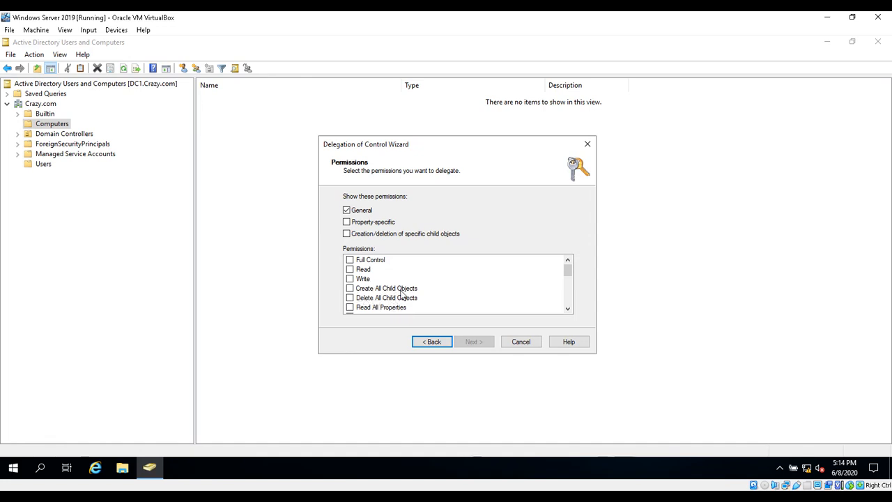
Grant Create All Child Objects, review the summary and finish the delegation
left_click(358, 291)
left_click(351, 288)
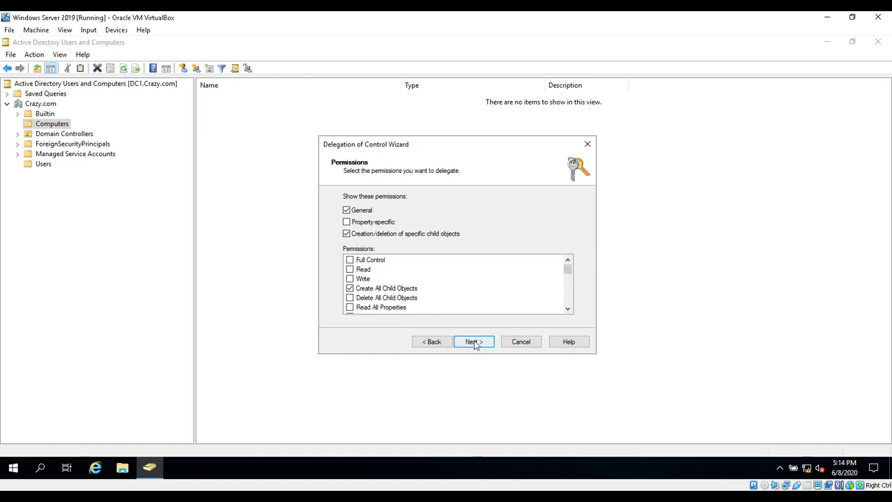
left_click(474, 343)
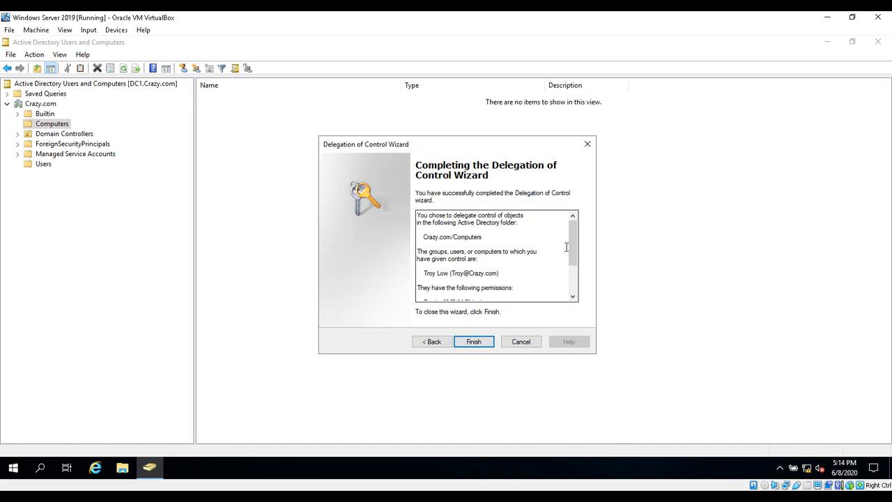
left_click_drag(572, 243, 570, 270)
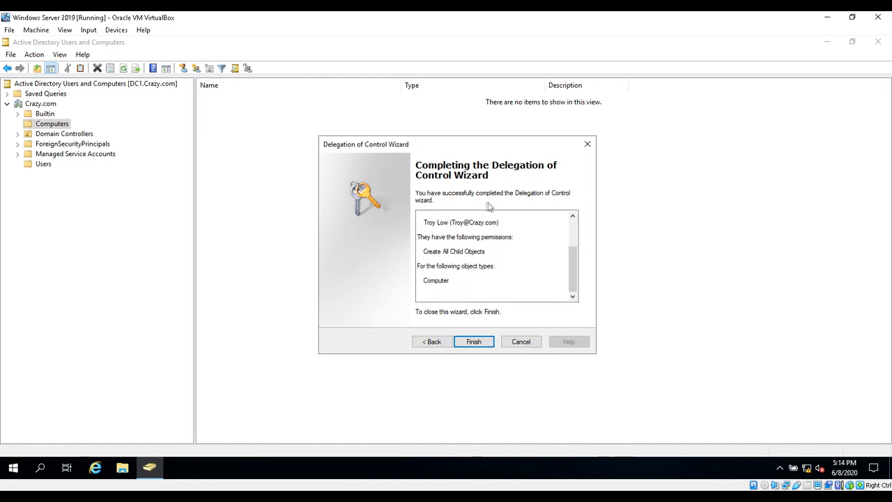
left_click(475, 341)
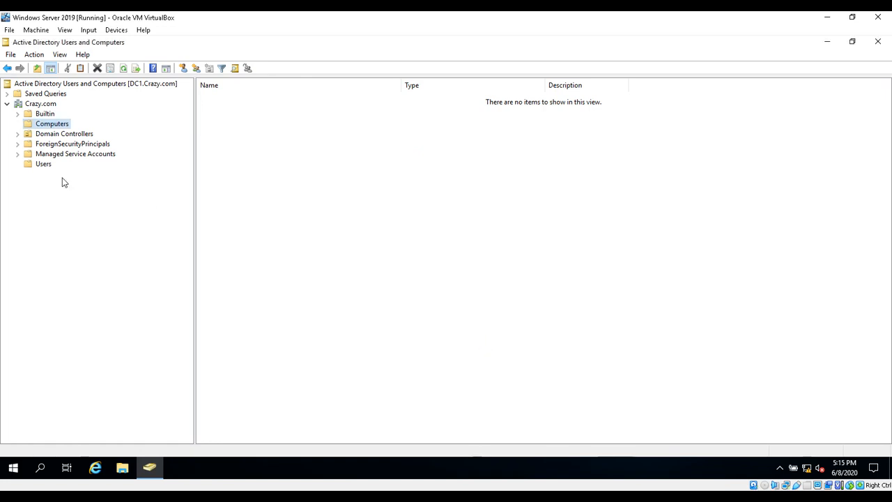
Browse the test user's Member Of, Dial-in, Environment, Sessions and Remote control tabs, then cancel
left_click(42, 163)
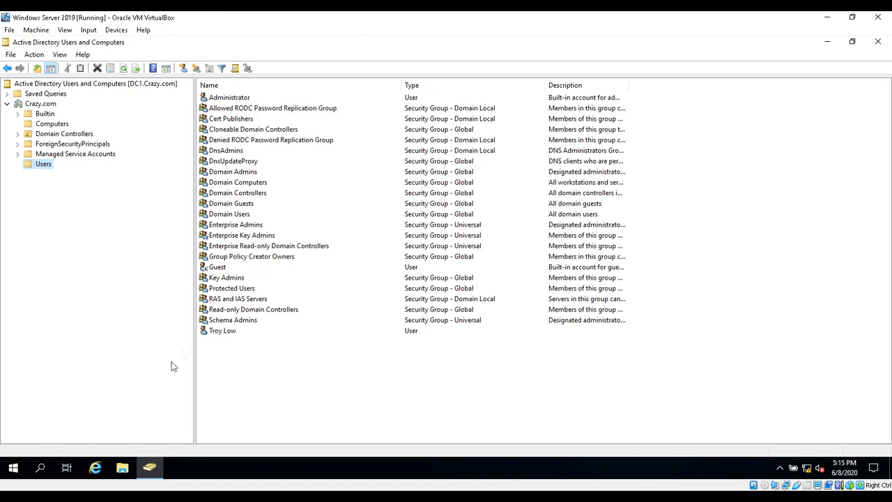
double_click(223, 331)
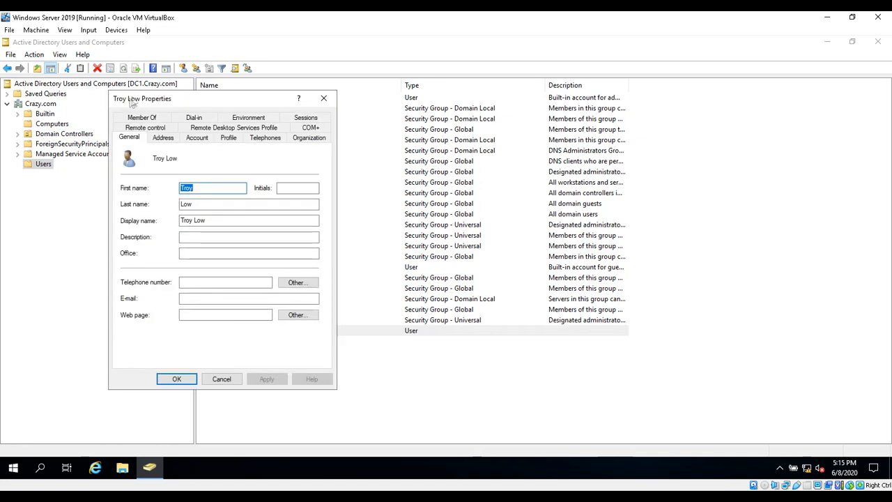
left_click(142, 117)
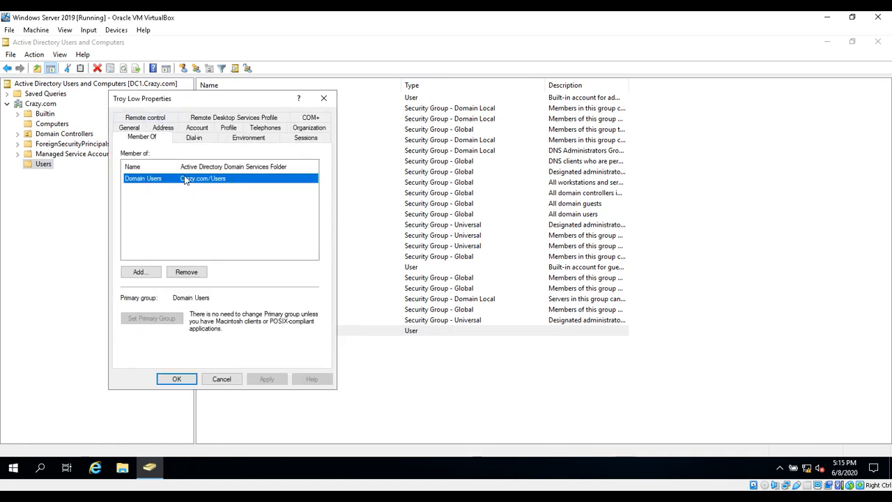
left_click(192, 137)
left_click(245, 138)
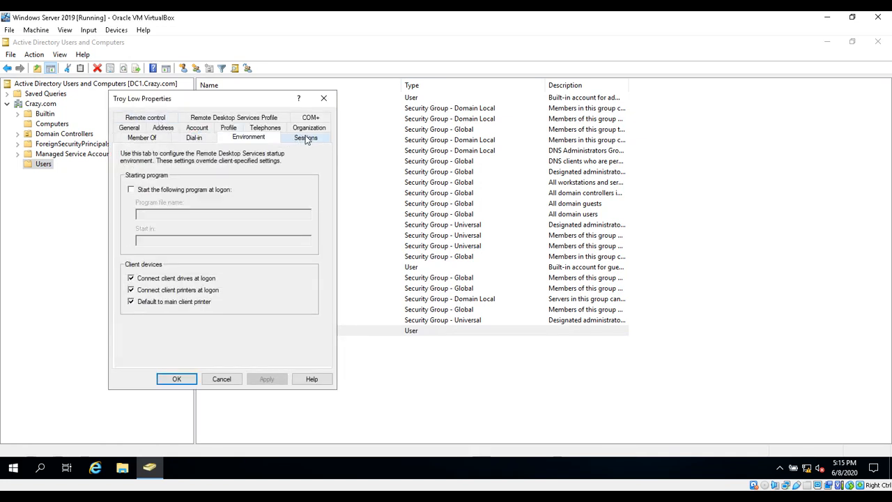
left_click(305, 138)
left_click(152, 118)
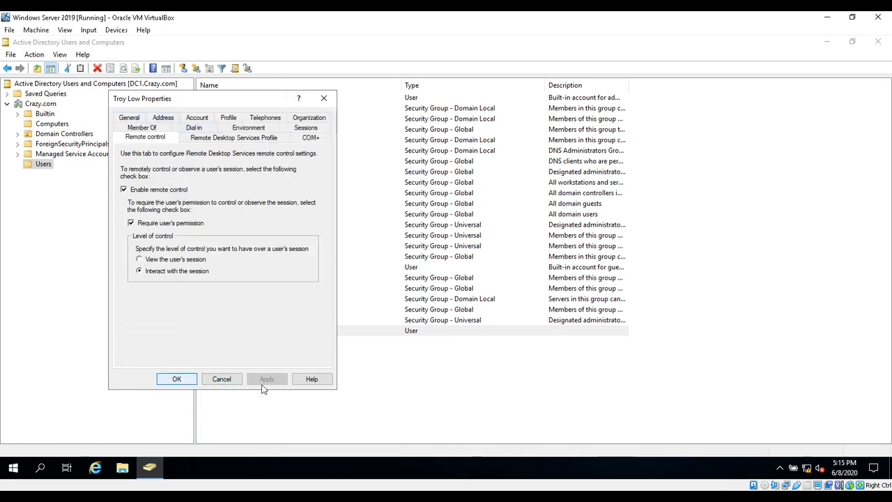
left_click(222, 379)
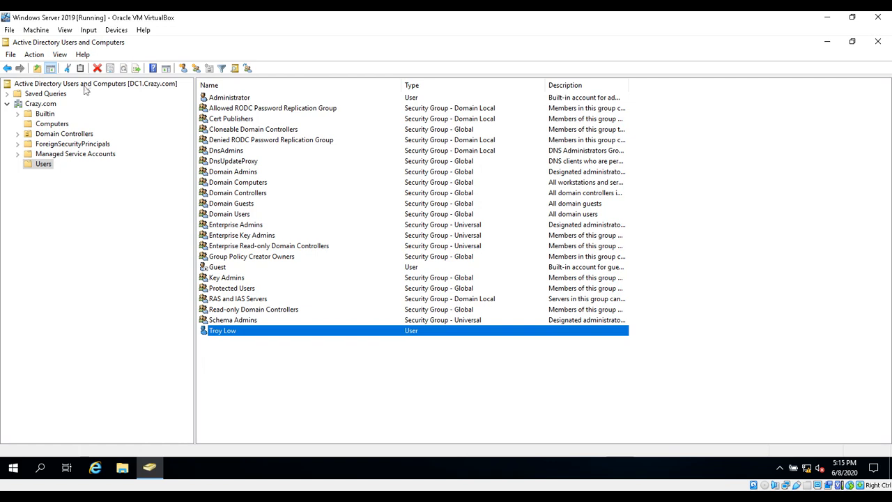
Enable View > Advanced Features and open the Computers container's Properties
left_click(60, 54)
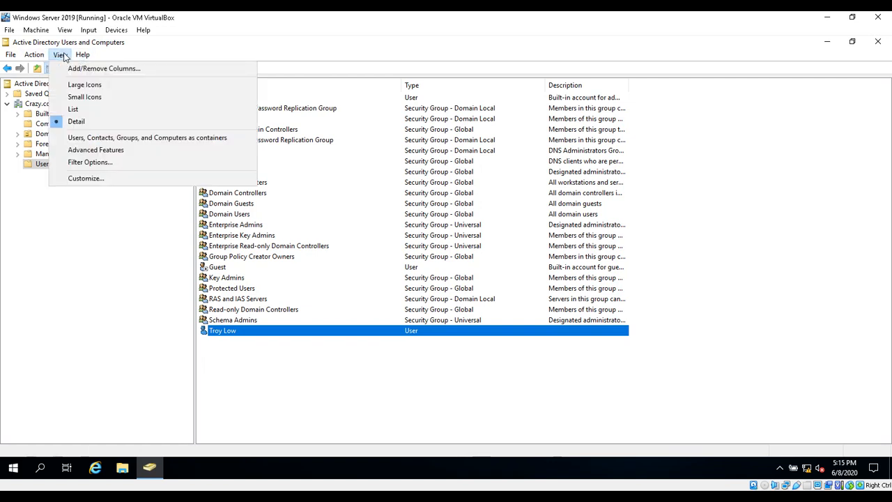
left_click(96, 151)
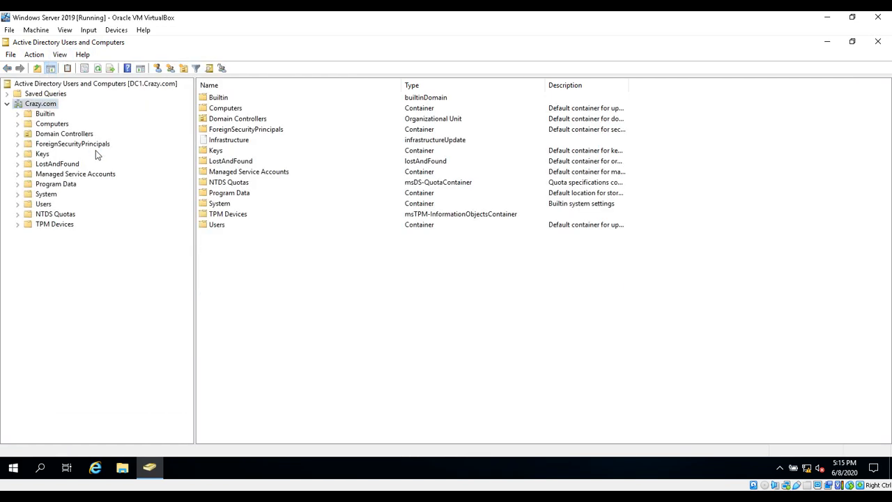
left_click(57, 125)
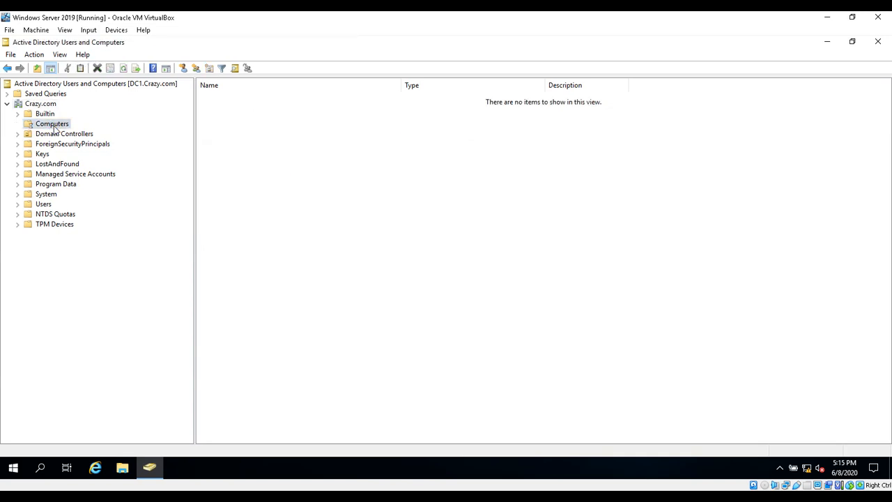
right_click(57, 126)
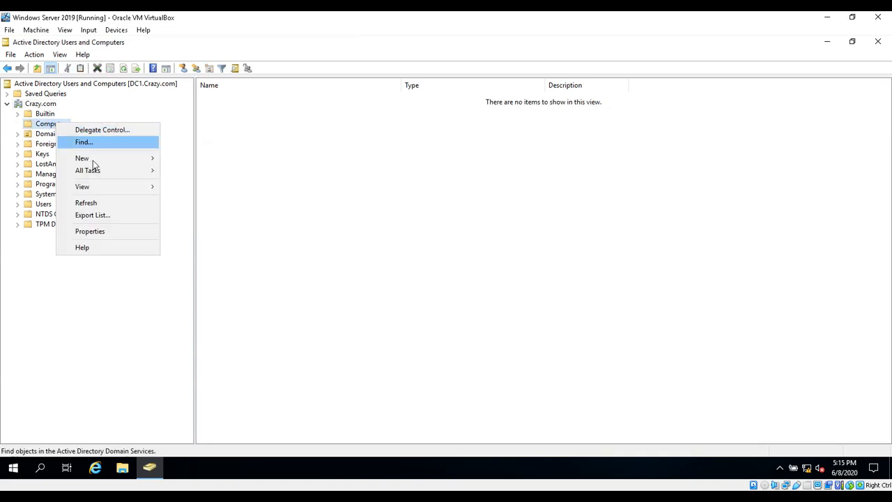
left_click(90, 231)
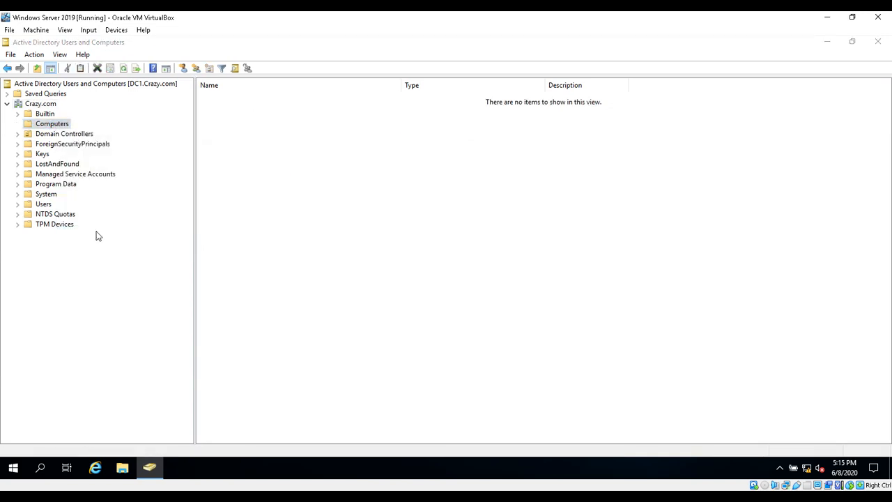
On the Security tab, select the test user and open Advanced security settings
left_click(178, 117)
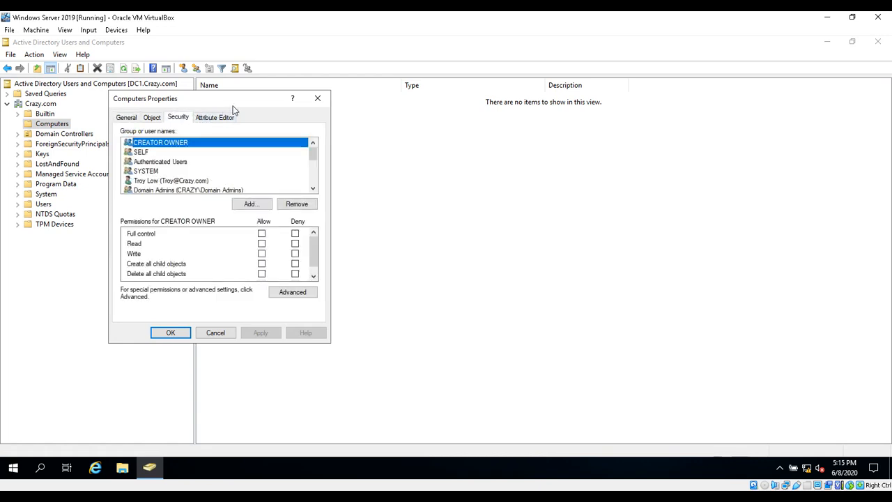
left_click_drag(248, 100, 461, 136)
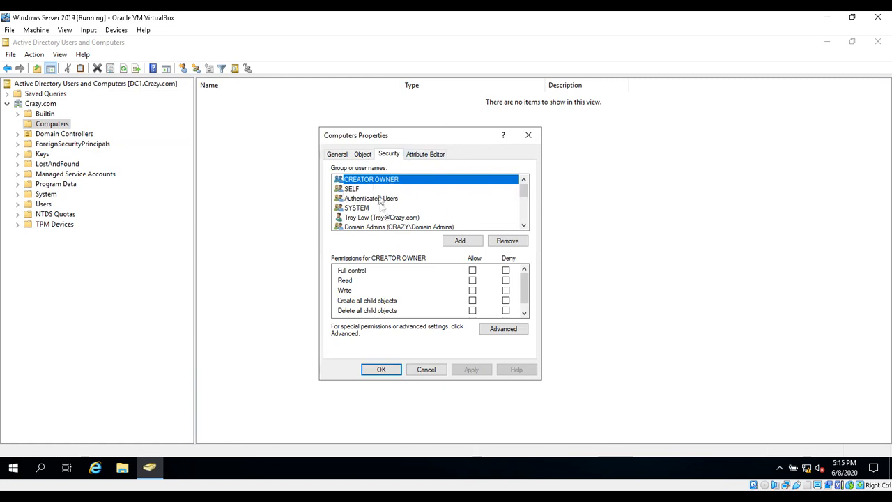
left_click(375, 220)
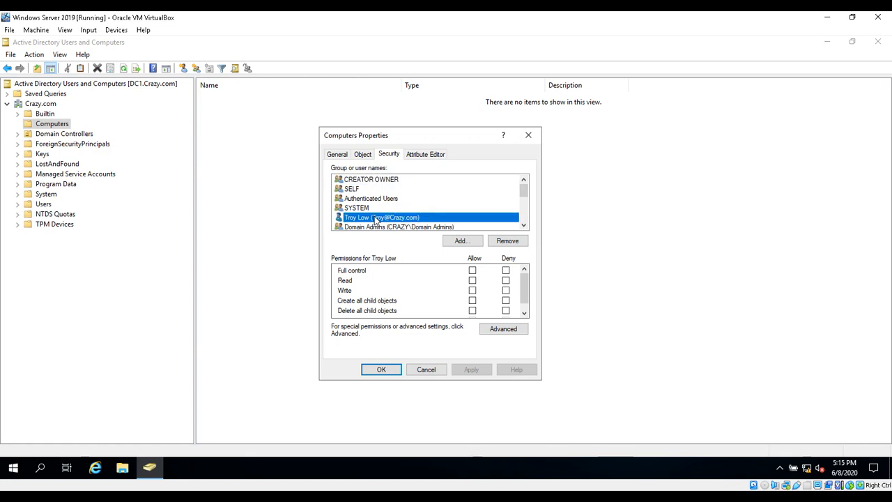
left_click_drag(524, 285, 526, 305)
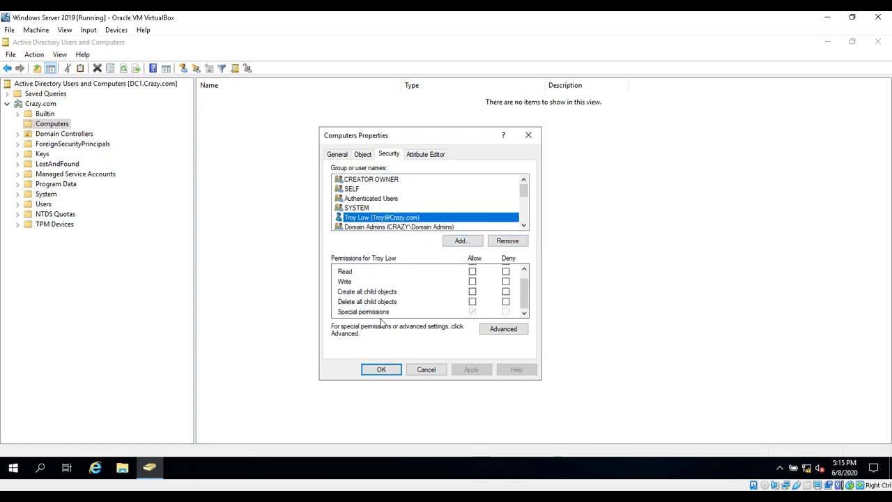
left_click(508, 330)
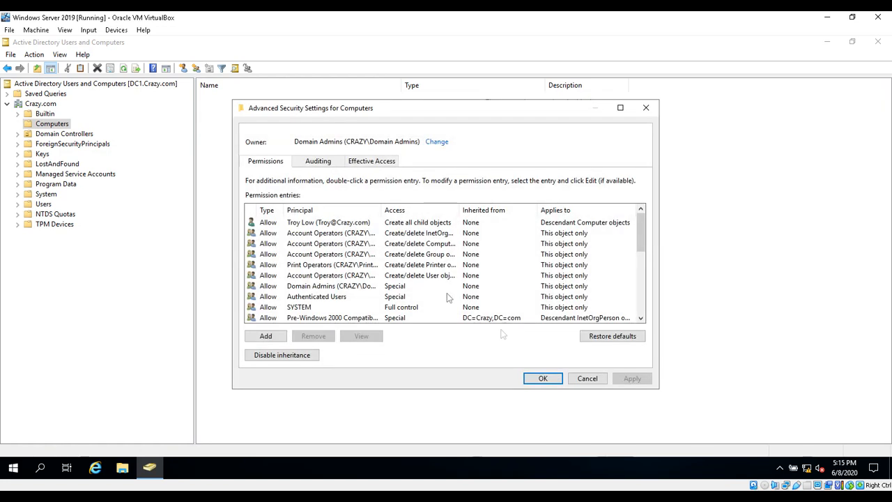
Select the test user's Create all child objects entry, widen the Access column, and open it
left_click(340, 223)
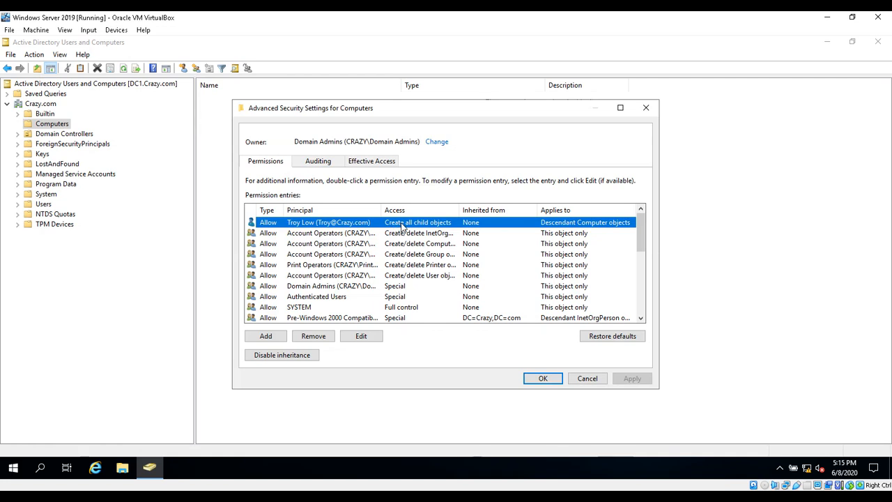
left_click_drag(458, 209, 491, 210)
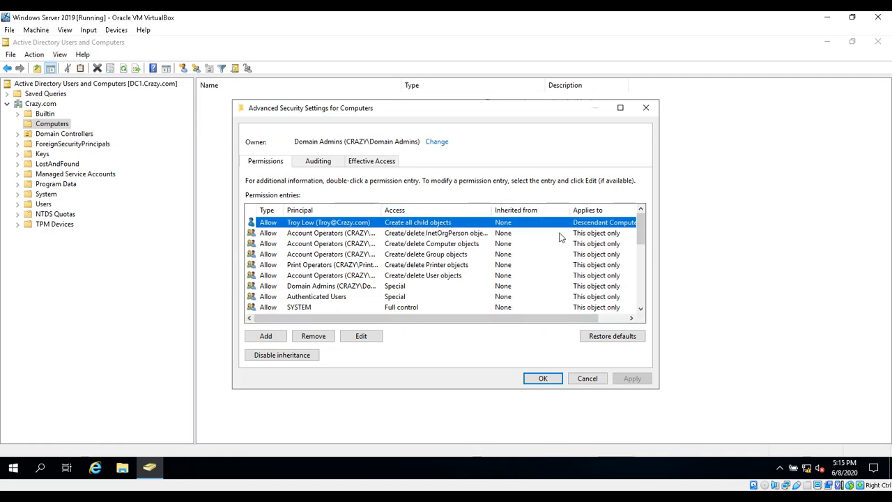
left_click_drag(538, 323, 623, 299)
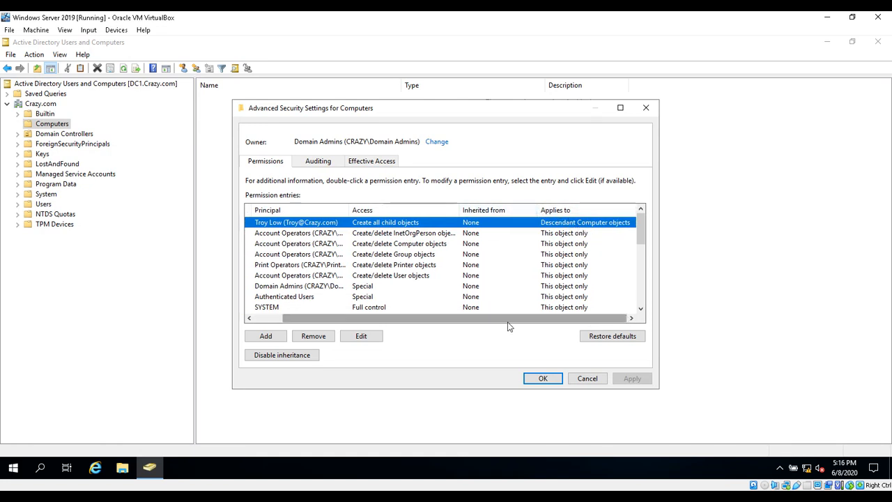
left_click_drag(518, 318, 398, 310)
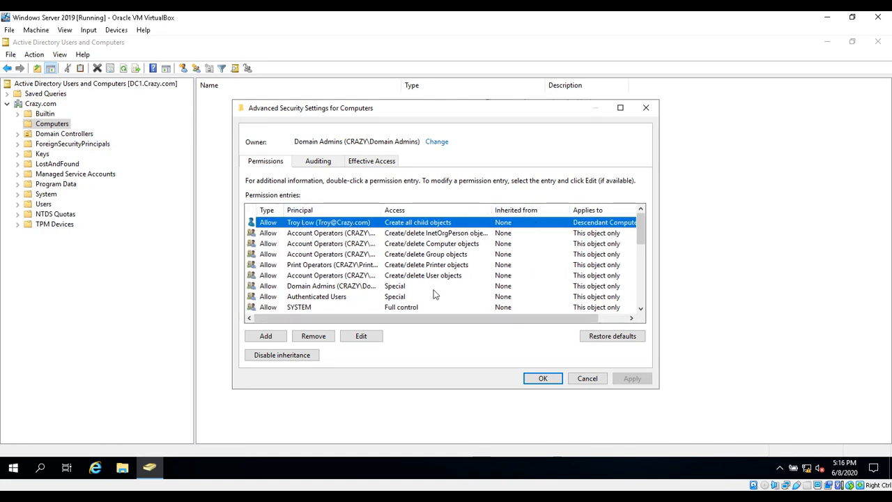
double_click(375, 223)
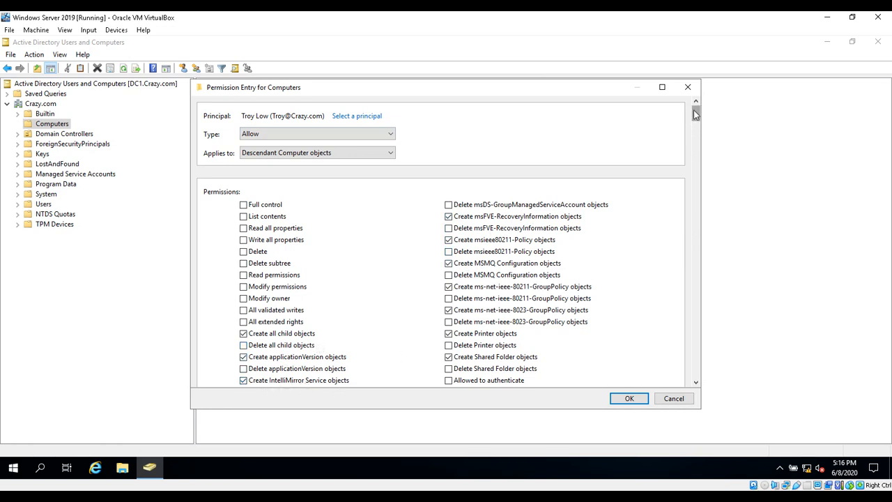
Accept the permission entry, close all security dialogs with OK, and minimize the server VM
left_click_drag(696, 115, 689, 148)
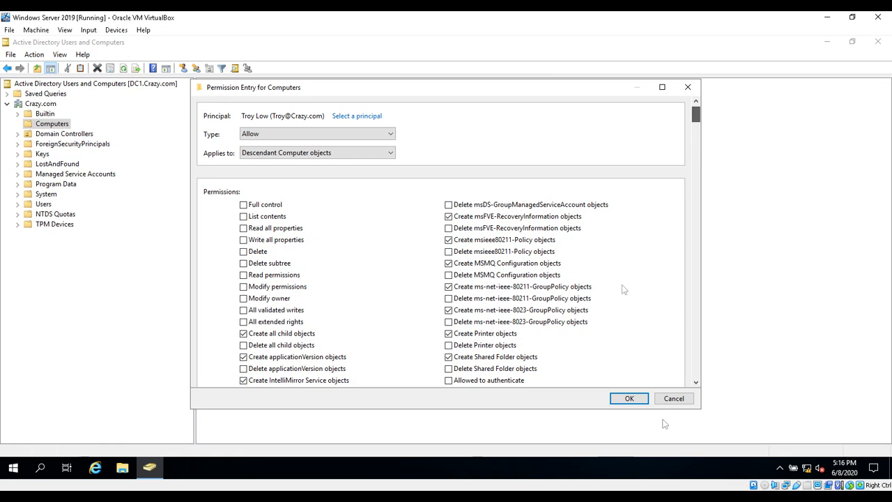
left_click(631, 399)
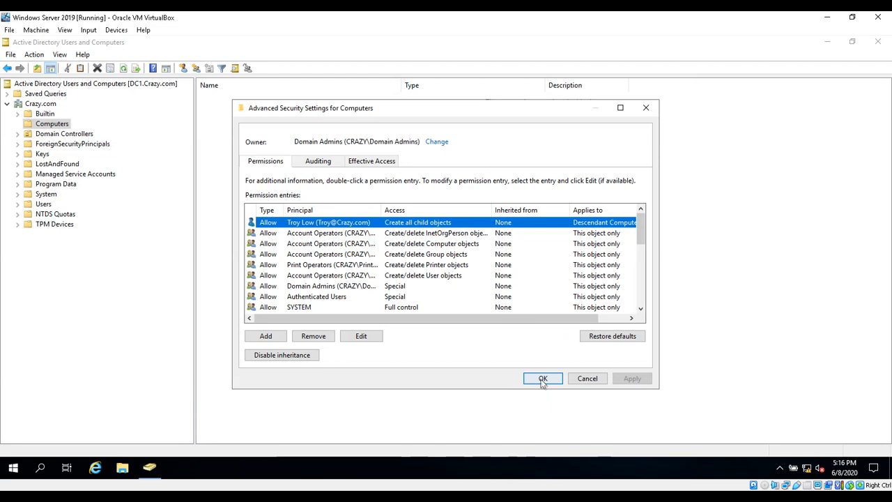
left_click(543, 381)
left_click(375, 371)
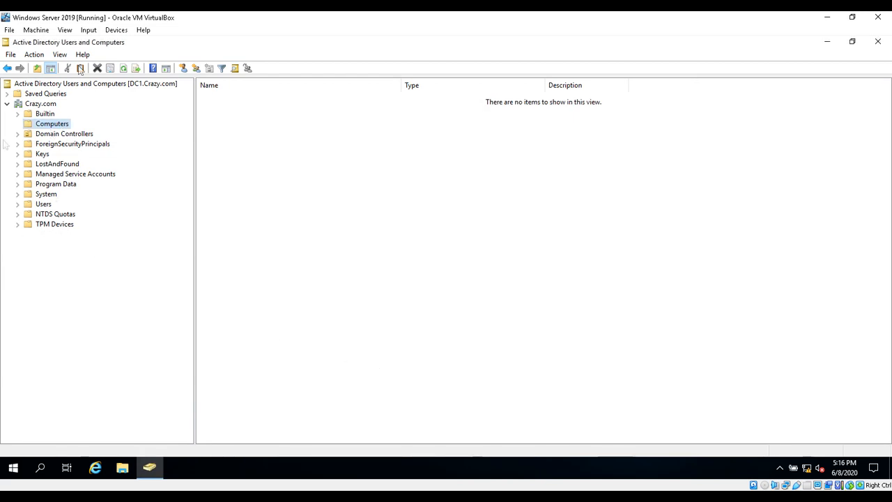
left_click(827, 21)
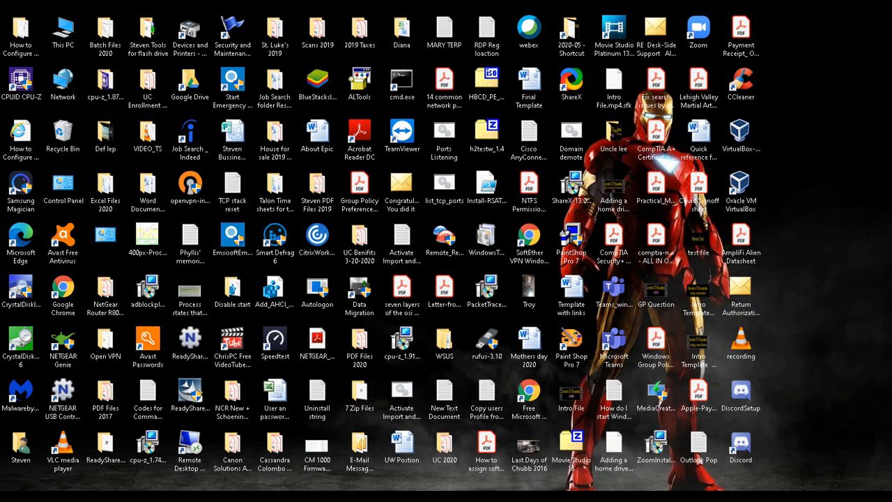
In the Windows 10 client VM, open This PC's System page and maximize it
mouse_move(617, 496)
left_click(655, 471)
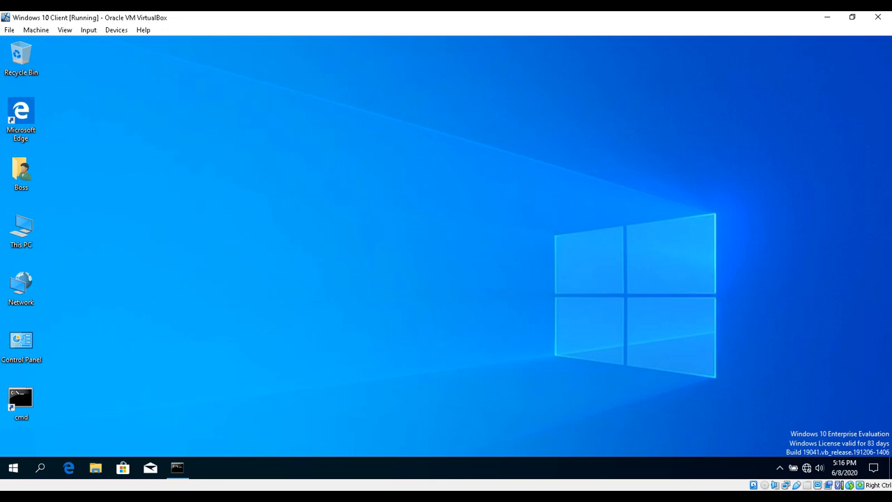
right_click(26, 231)
left_click(100, 356)
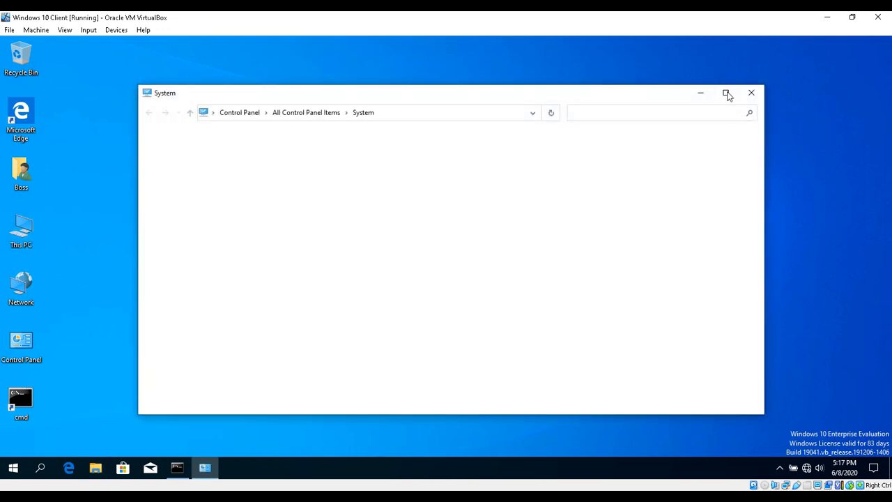
left_click(727, 92)
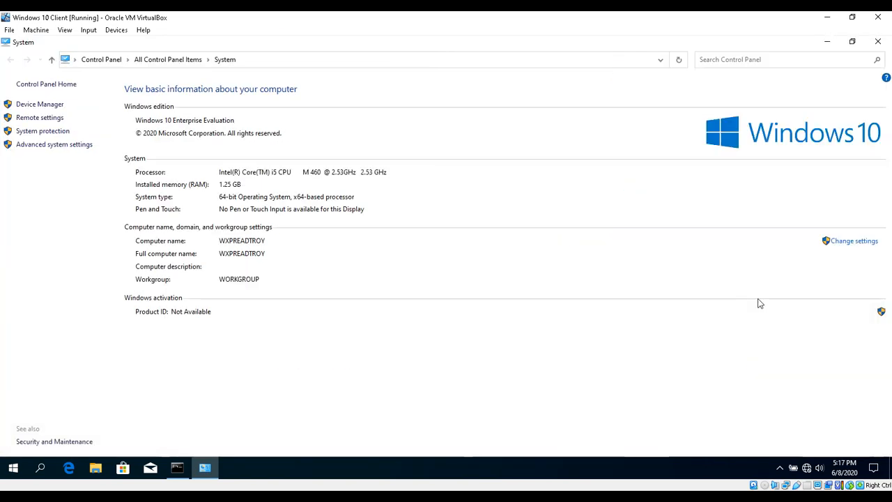
Open WXPREADTROY's name and domain settings, move the dialog aside, and switch to Command Prompt
left_click(854, 244)
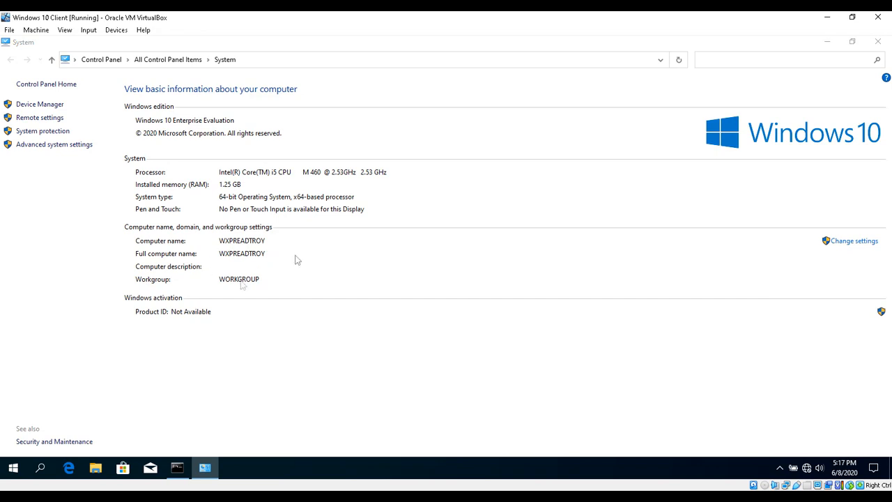
left_click_drag(247, 132, 585, 122)
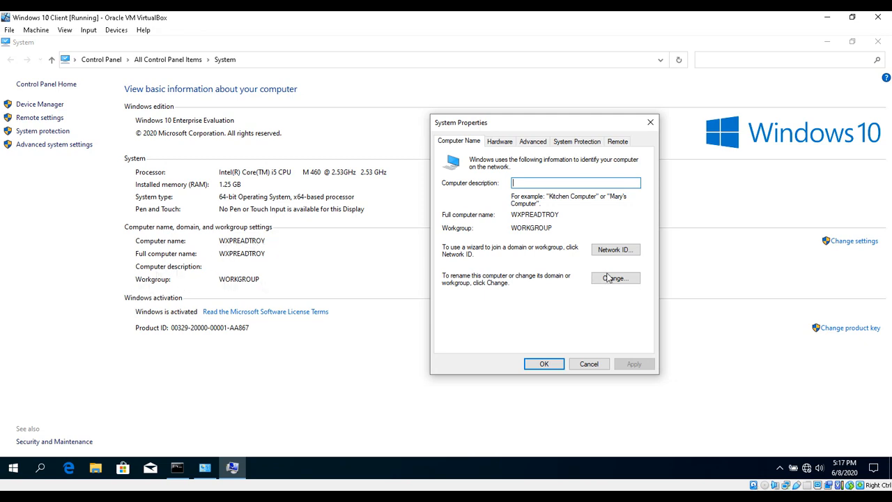
left_click(177, 467)
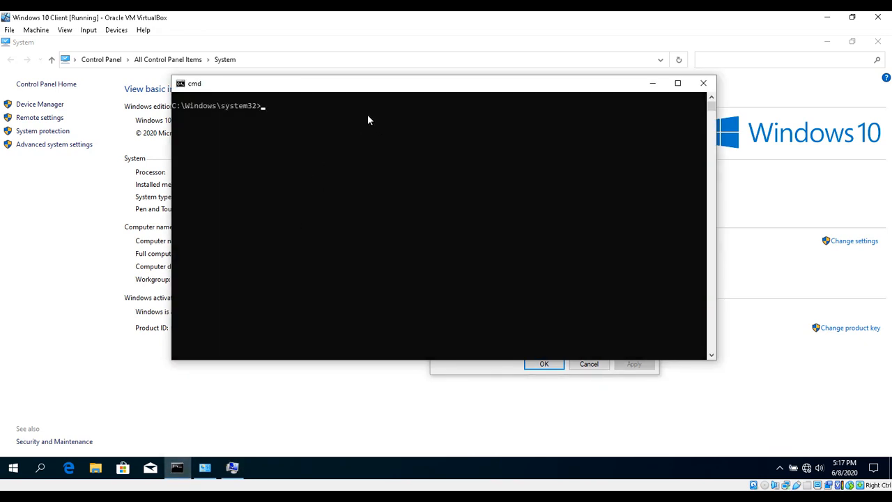
Ping dc1 and ping -4 dc1, confirming replies from 192.168.112.254 with no loss
type("ping")
type("dc`1")
key("BackSpace")
key("BackSpace")
type("1")
key("Return")
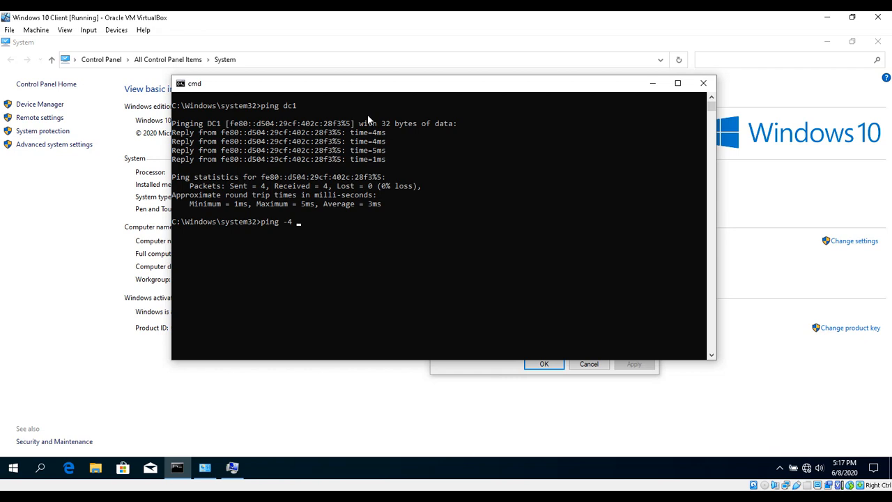
key("Return")
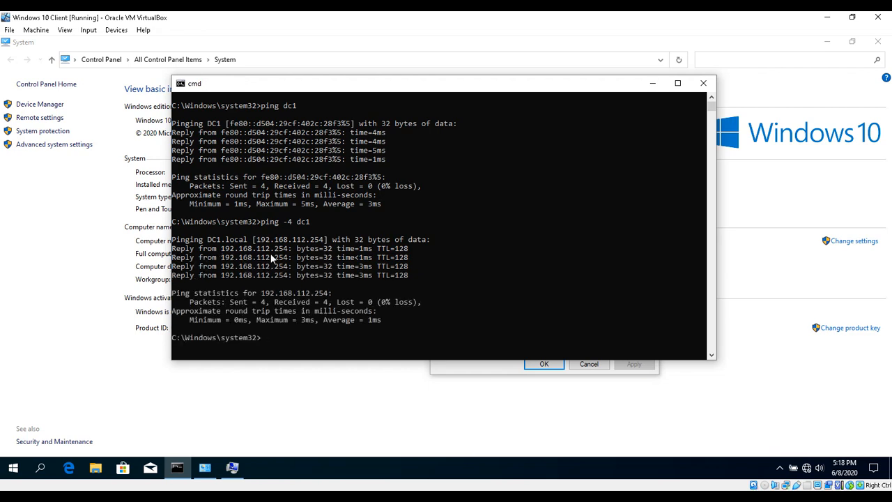
left_click(653, 85)
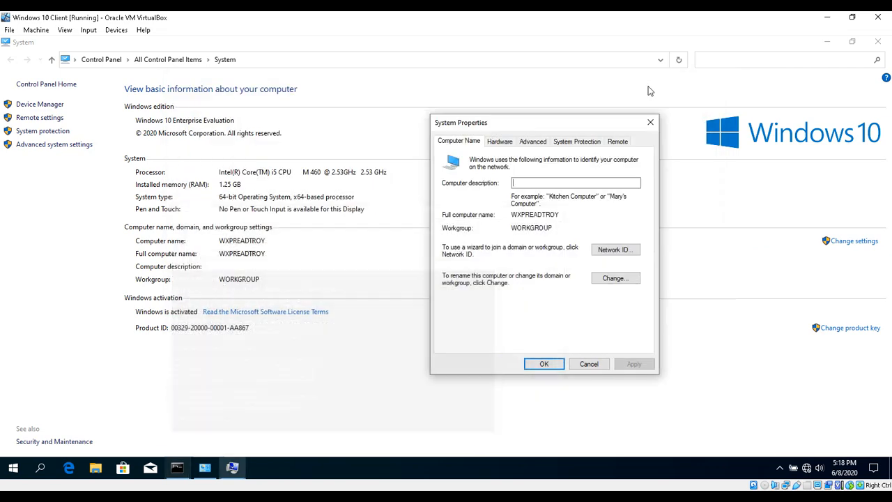
Make WXPREADTROY a member of the domain 'Crazy' instead of a workgroup
left_click(622, 280)
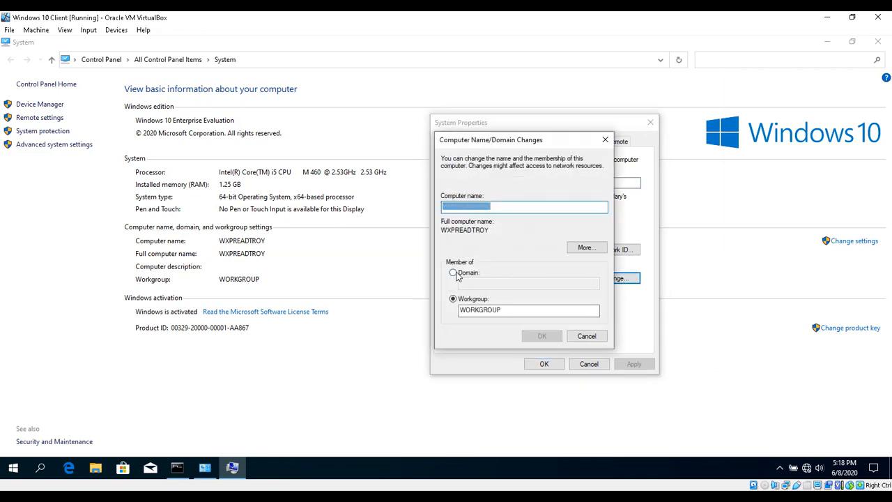
left_click(455, 273)
type("craxy")
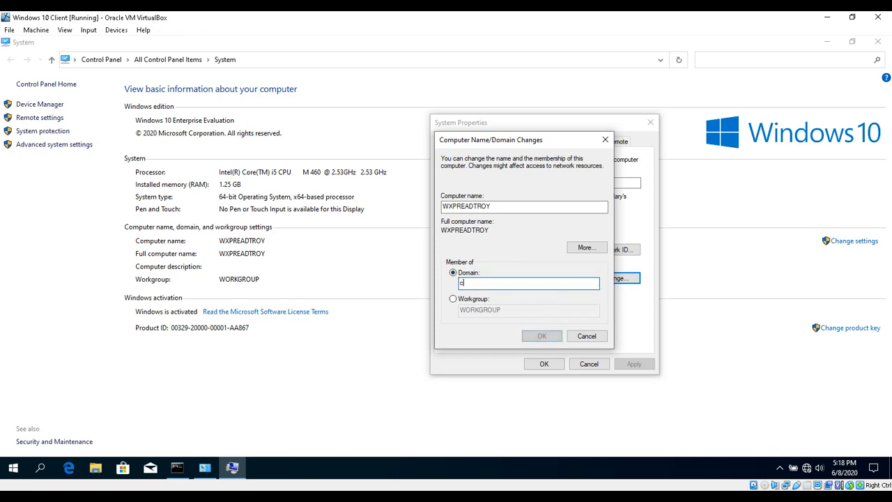
key("BackSpace")
key("BackSpace")
key("BackSpace")
key("BackSpace")
key("BackSpace")
type("Crazy")
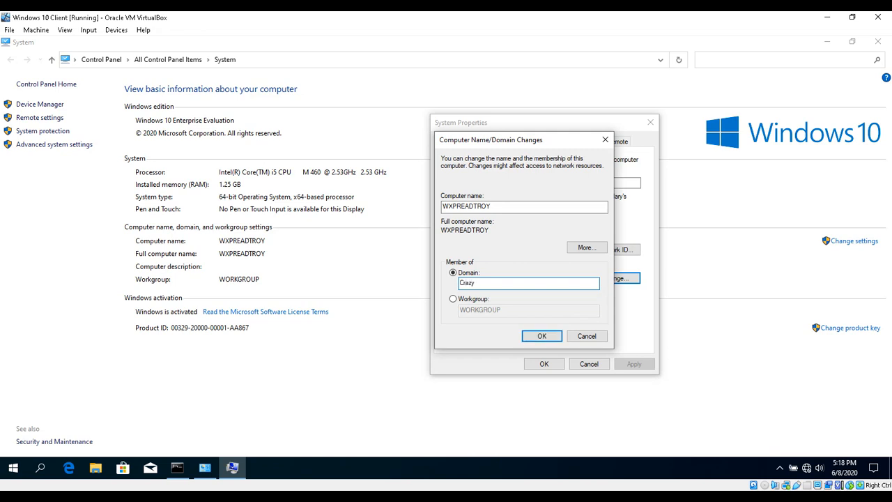
left_click(545, 336)
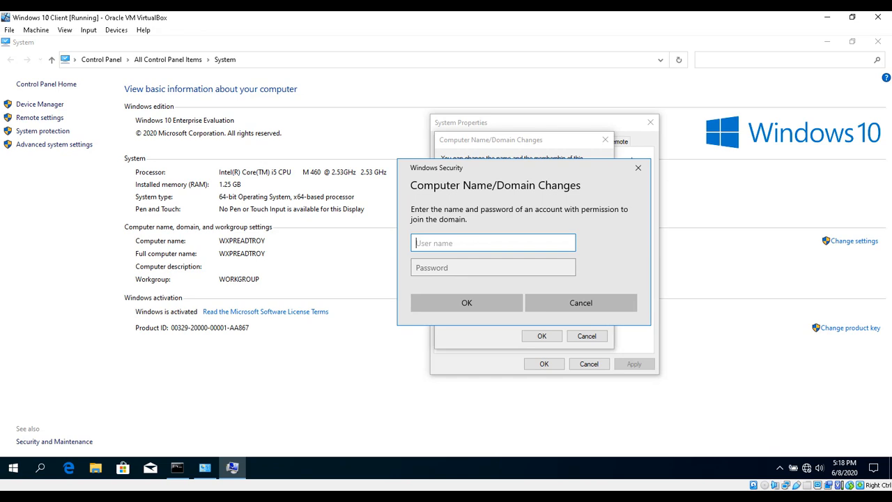
Authorize the domain join with the delegated user's account name and password
type("troy")
left_click(473, 269)
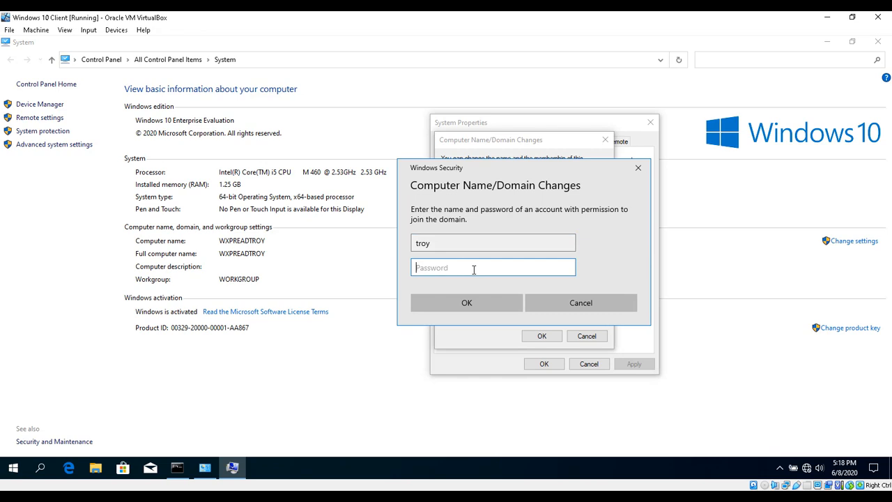
type("••••••••••••")
left_click(482, 305)
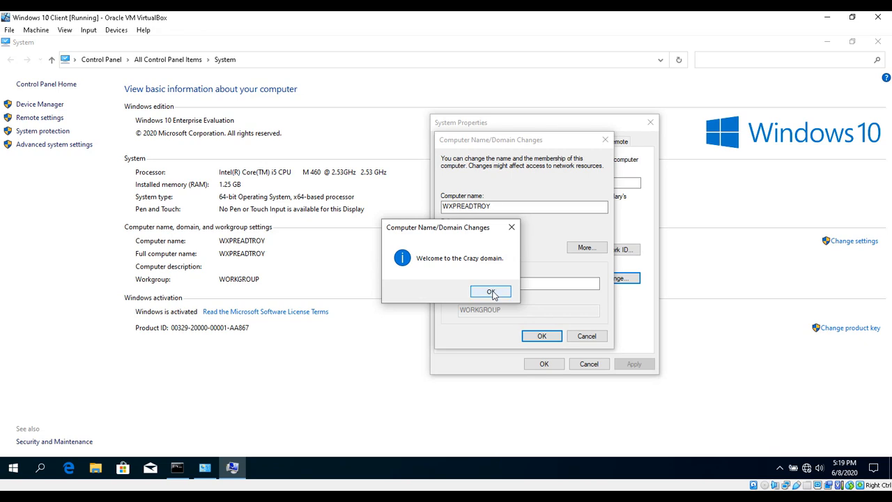
Acknowledge the welcome and restart notices, close System Properties, and restart the client now
left_click(492, 292)
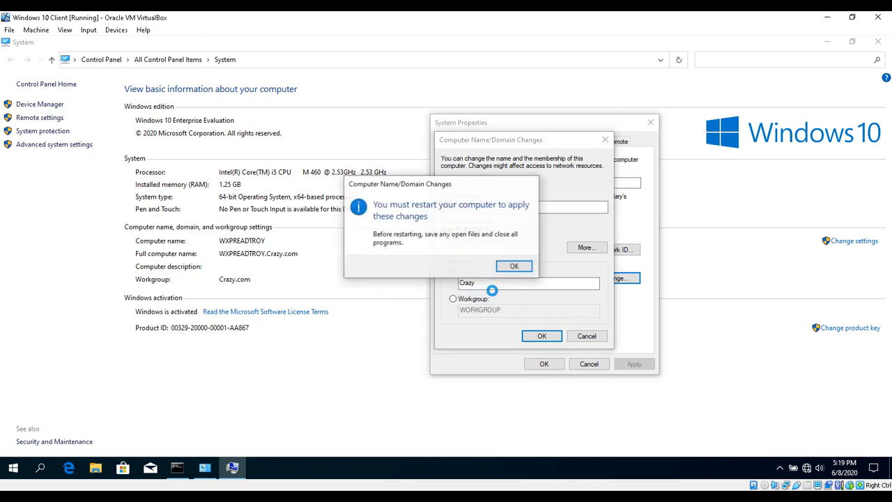
left_click(521, 269)
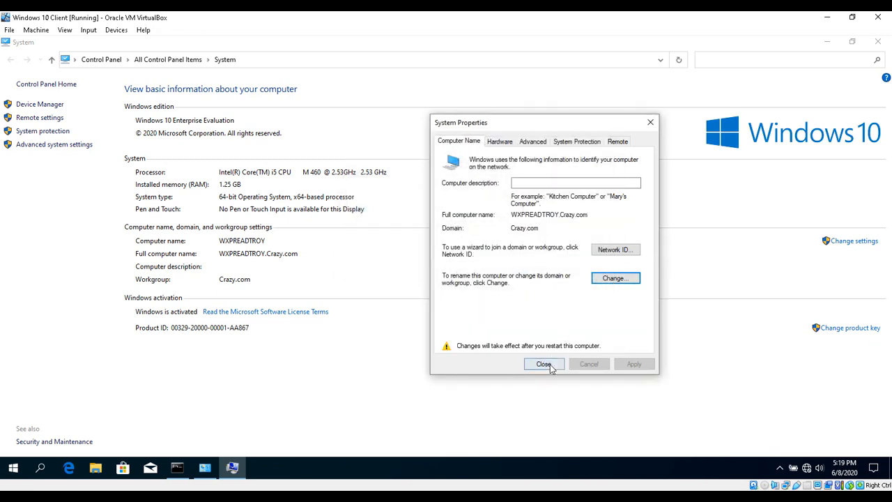
left_click(549, 366)
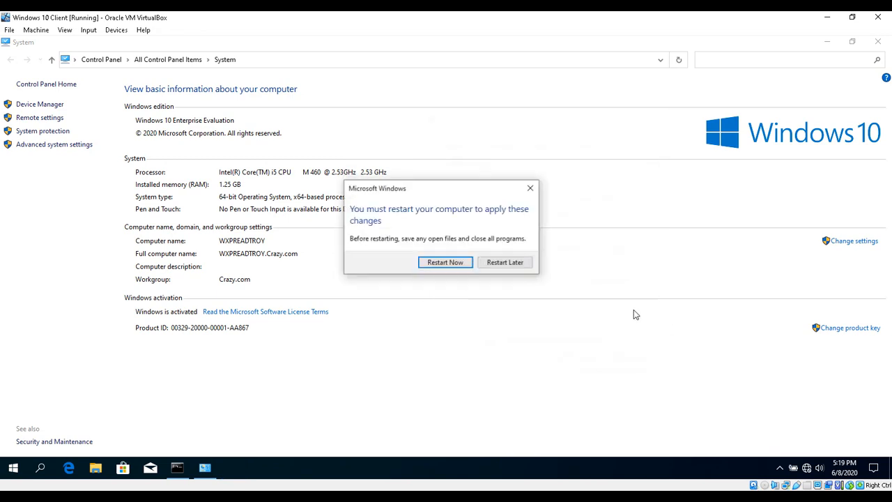
left_click(434, 262)
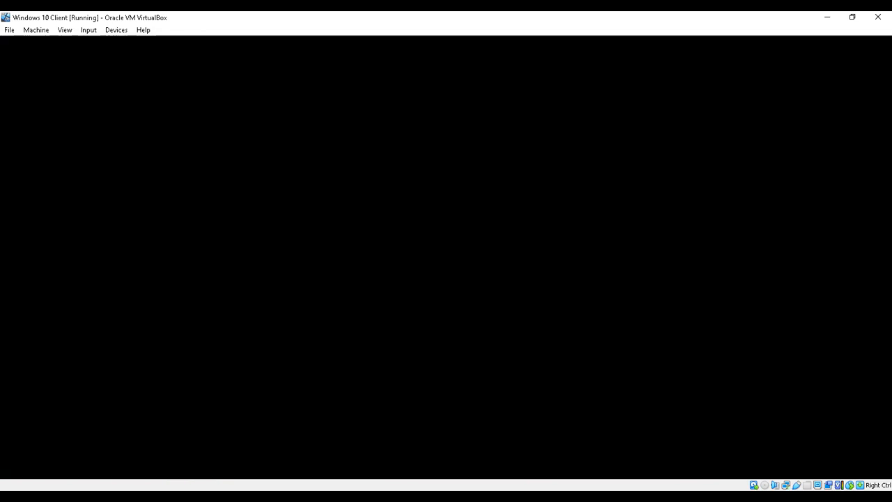
On the Server 2019 VM, refresh the Computers container and select the new WXPREADTROY entry
mouse_move(610, 462)
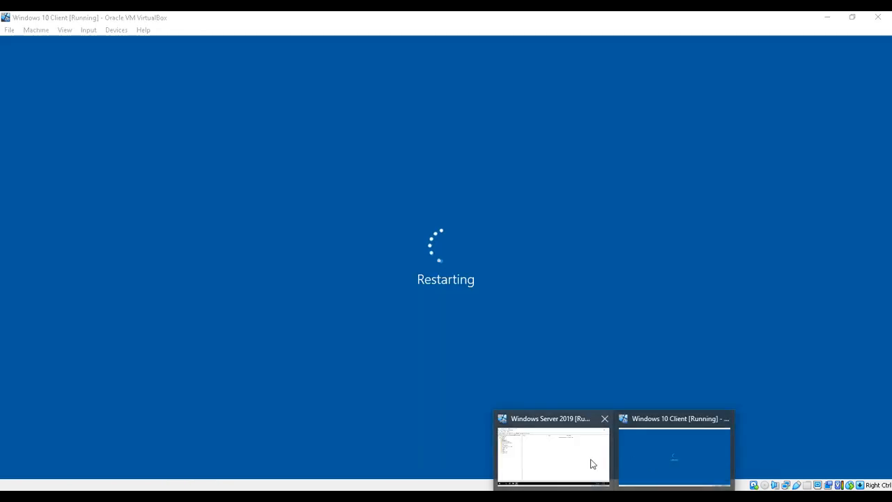
left_click(590, 464)
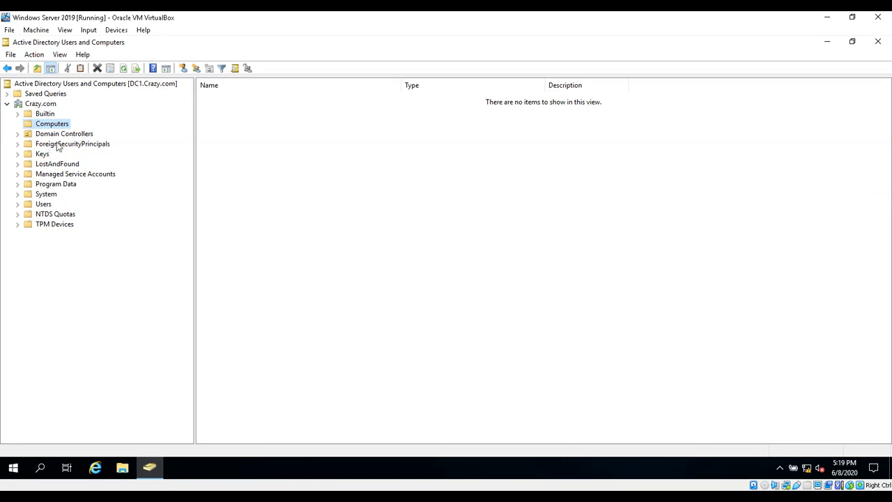
left_click(123, 68)
left_click(244, 97)
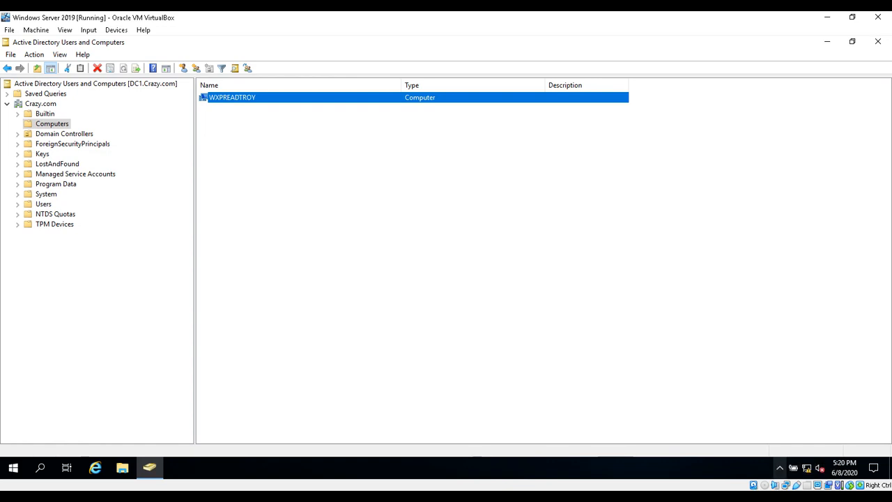
left_click(779, 467)
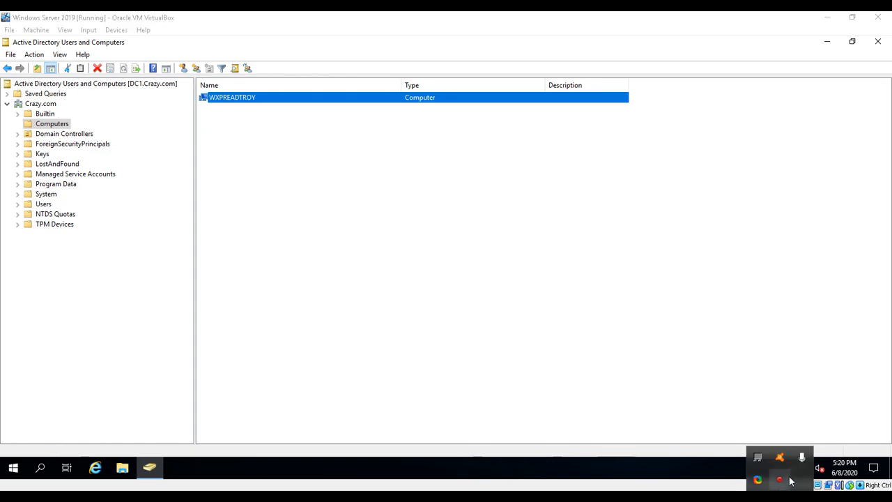